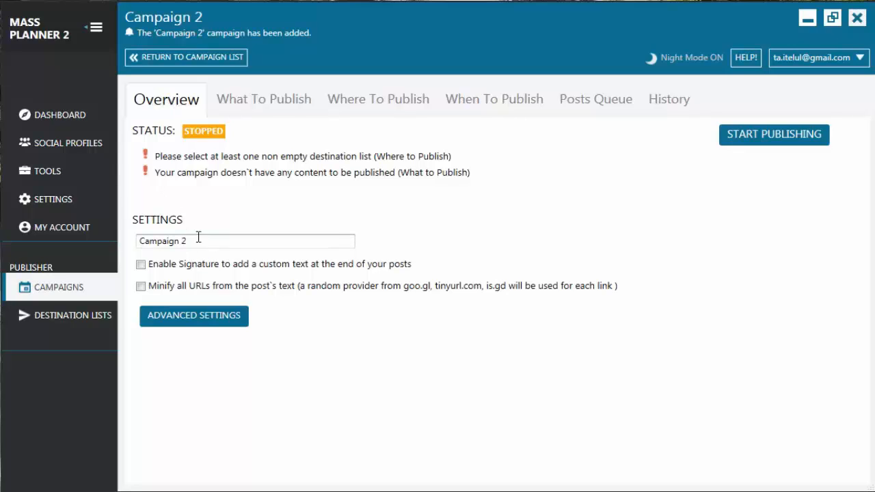
- Rename the campaign as "My first standard campaign"
drag(201, 240, 132, 242)
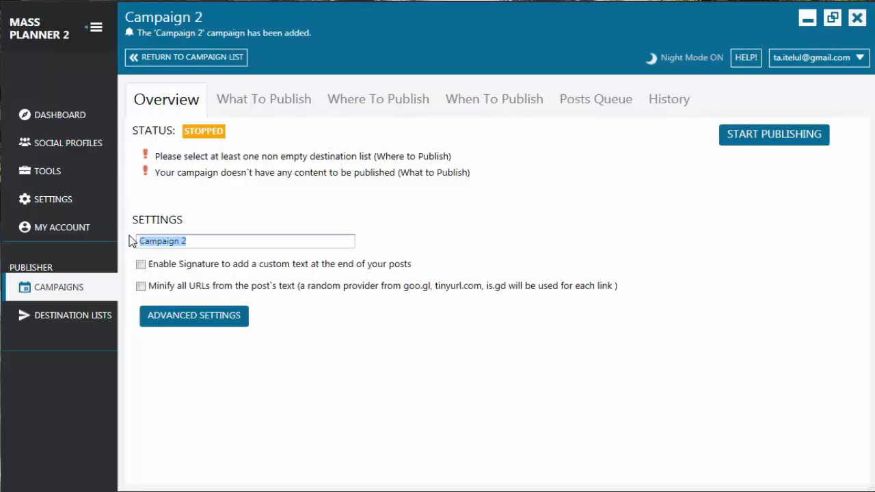
text(My first standard campaign)
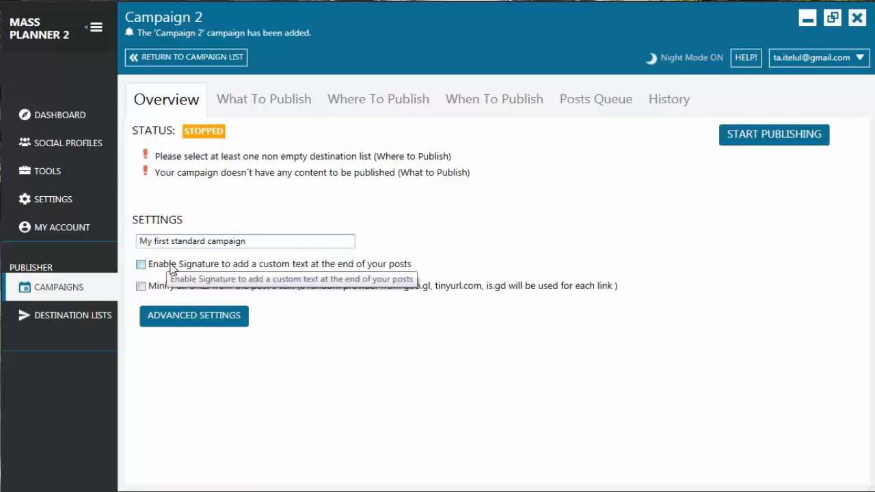
- Try the signature option with percentages of 100 and 10 and the URL minifying option, switching both off again
click(141, 265)
click(196, 316)
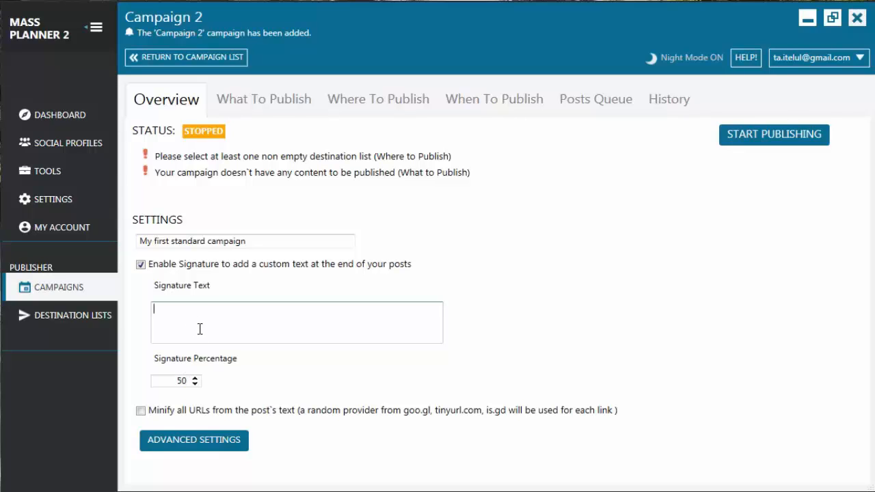
double_click(182, 381)
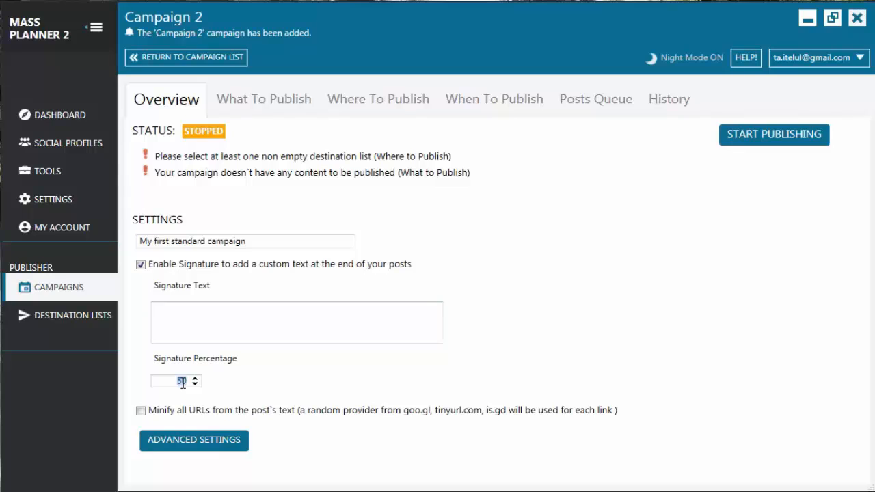
text(100)
double_click(182, 380)
text(10)
click(141, 264)
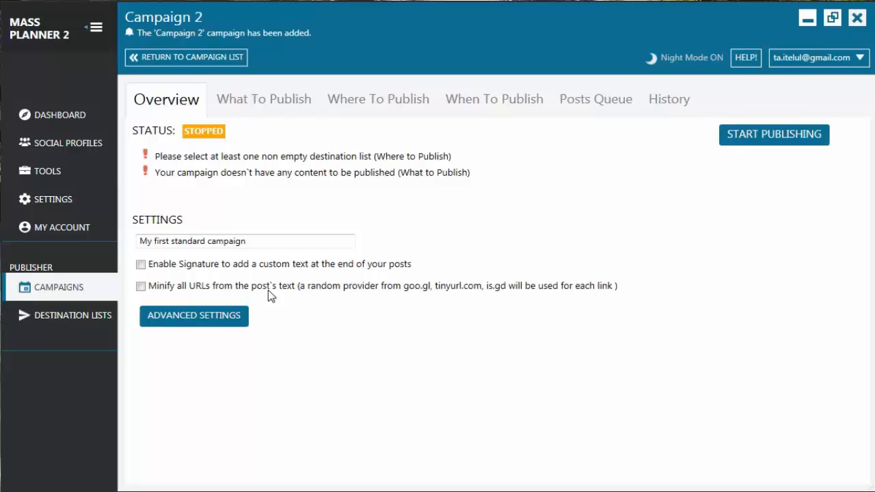
click(140, 287)
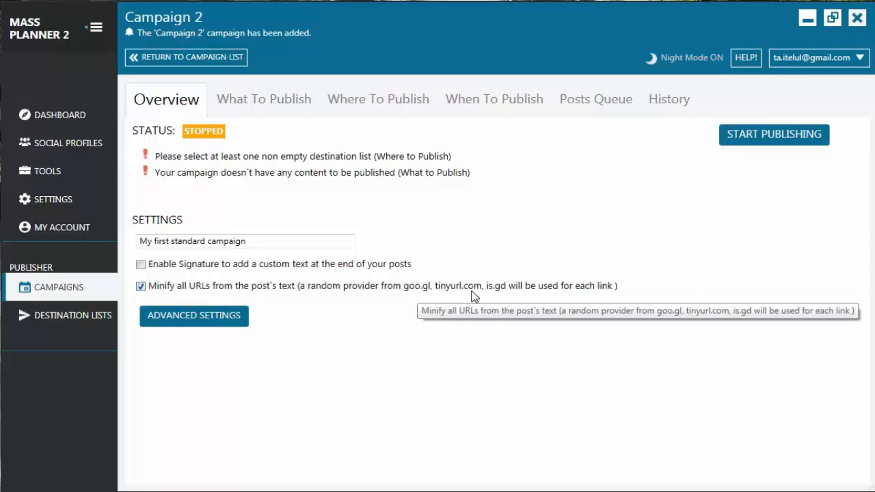
click(142, 288)
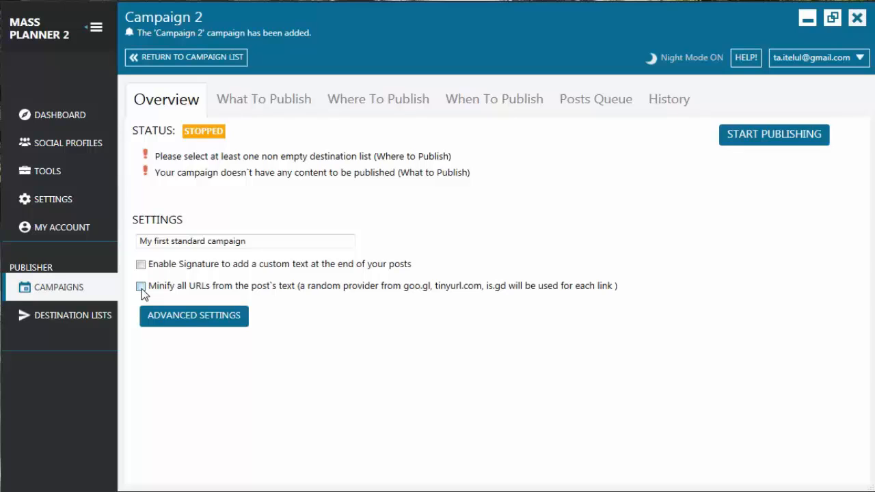
- In the advanced settings, try the Pinterest SourceUrl option and switch it off, and lower the Posts Queue notification threshold
click(192, 319)
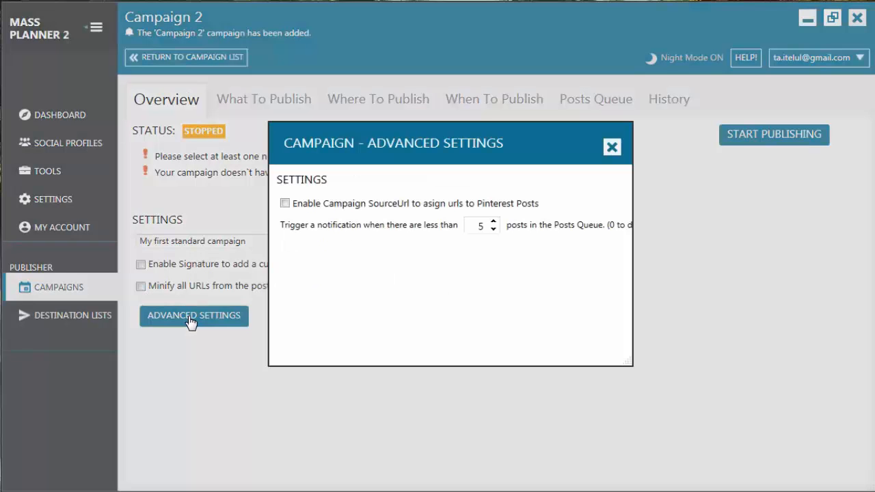
click(284, 203)
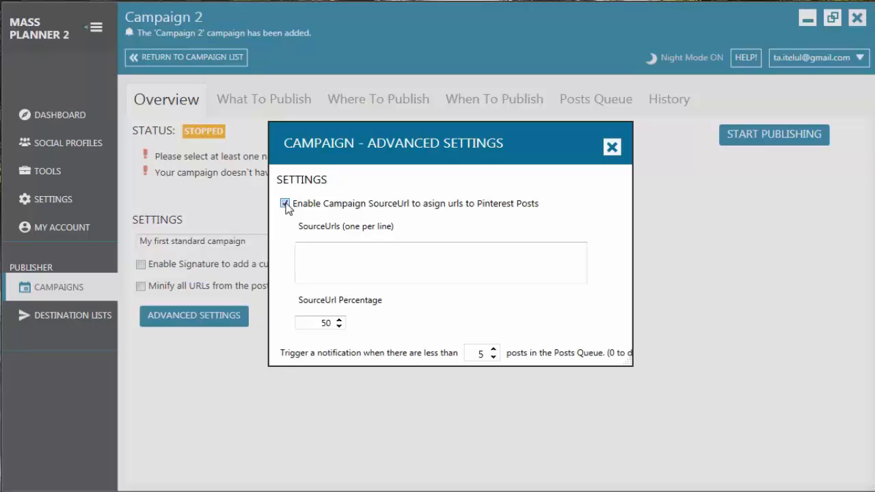
click(285, 204)
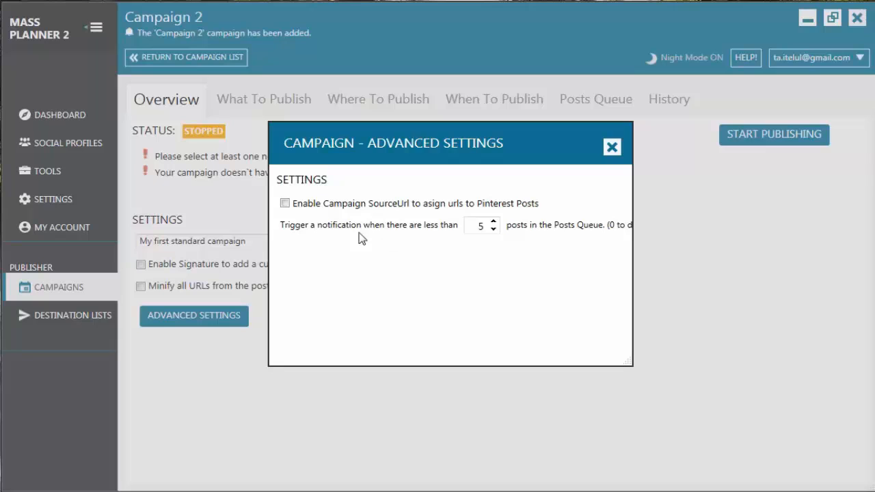
click(493, 230)
click(493, 230)
click(496, 220)
click(495, 220)
click(495, 229)
click(495, 229)
click(495, 229)
click(495, 229)
click(494, 221)
click(612, 147)
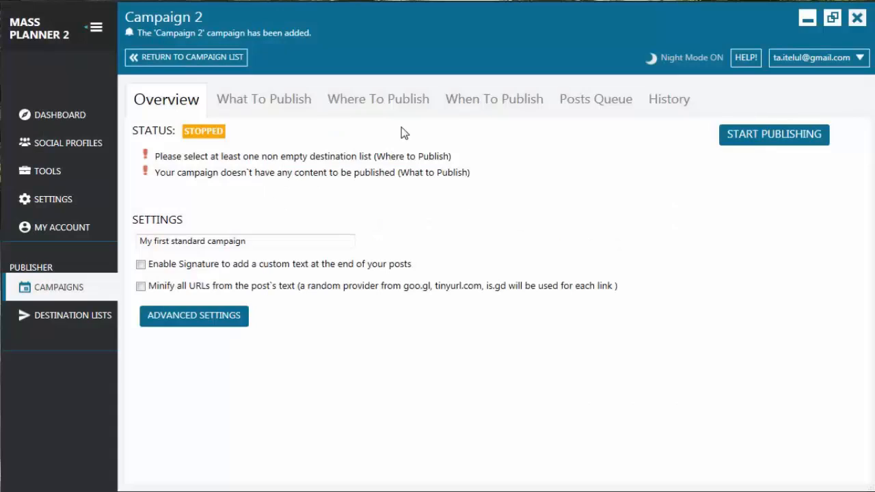
- Add the text post "Hy there this is my first post" and a second pasted post to the campaign's queue
click(257, 103)
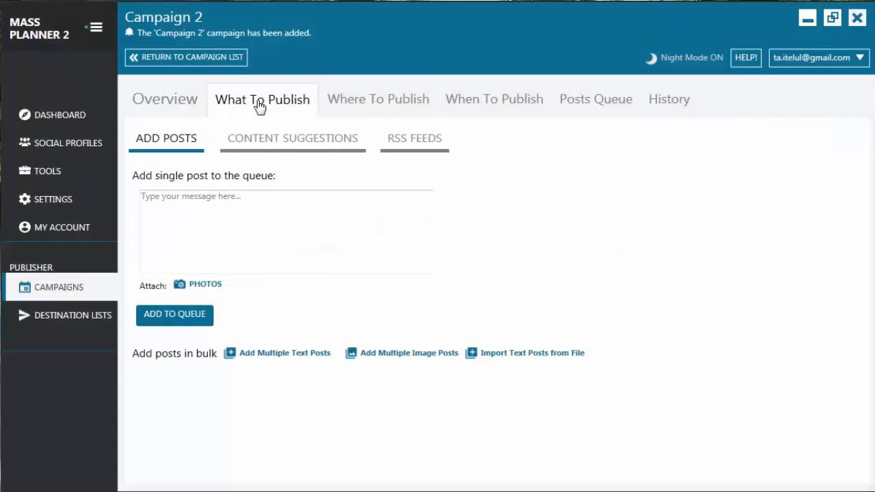
click(281, 253)
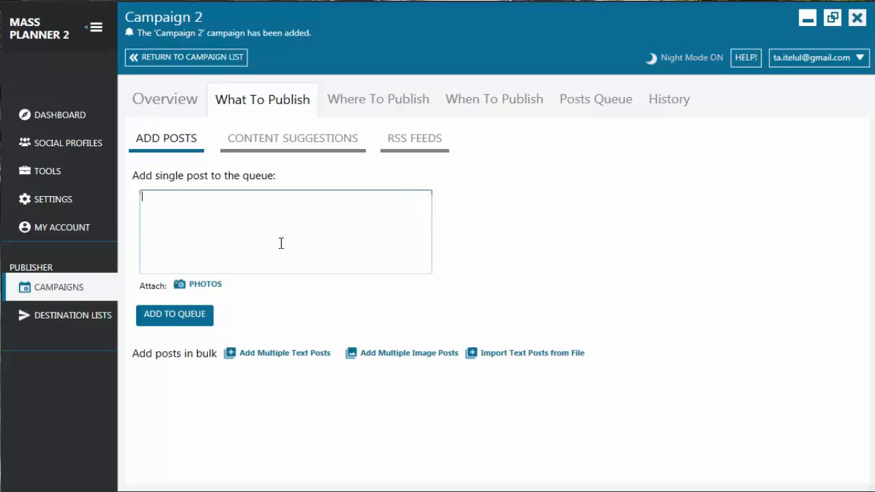
text(Hy there this is my first post)
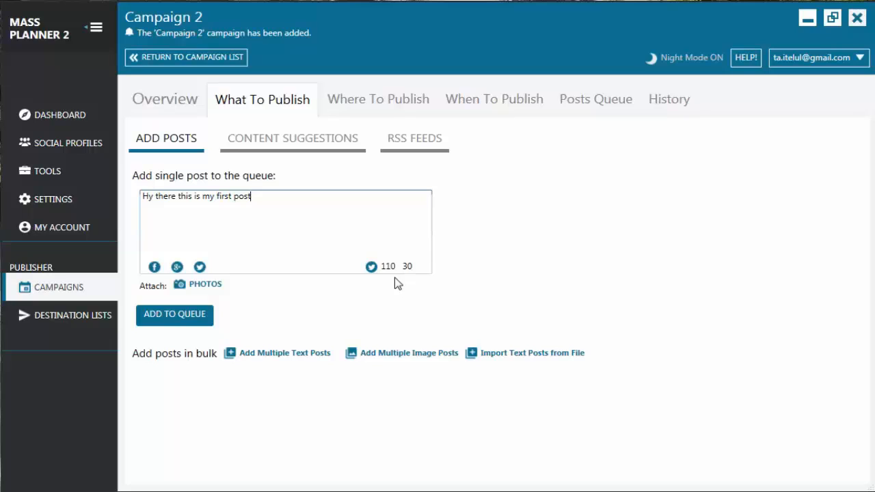
click(176, 319)
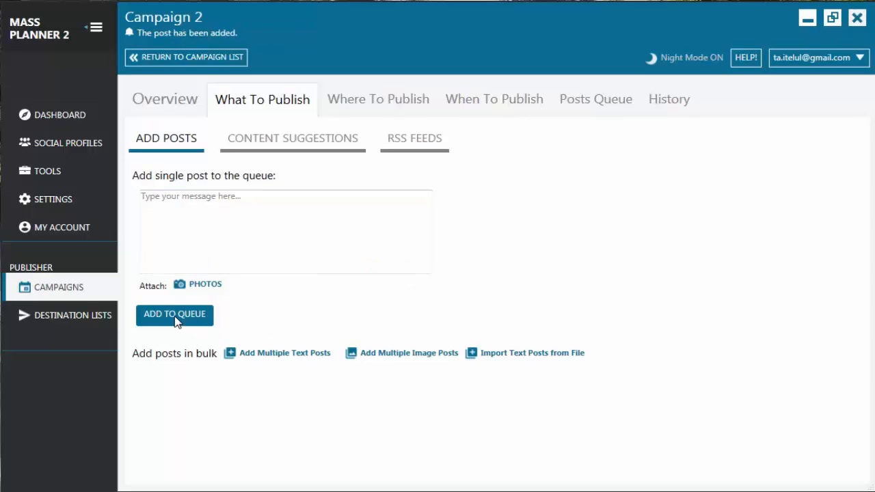
click(180, 226)
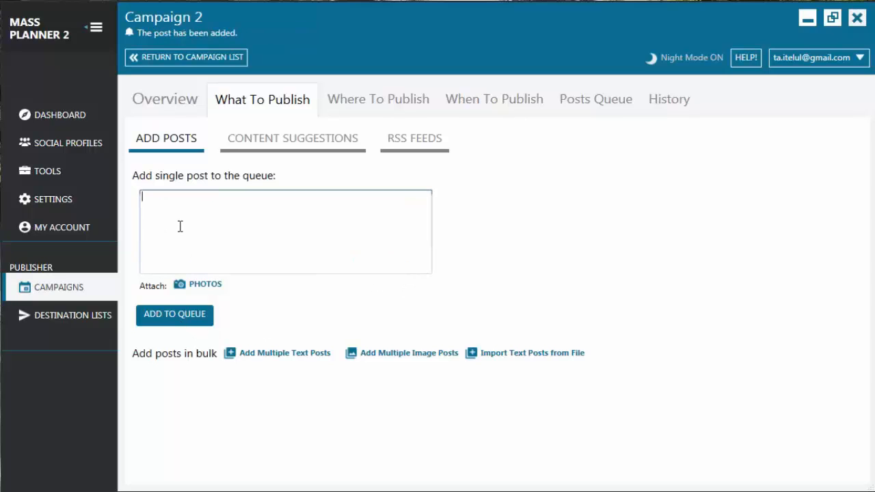
text(My second post)
click(176, 316)
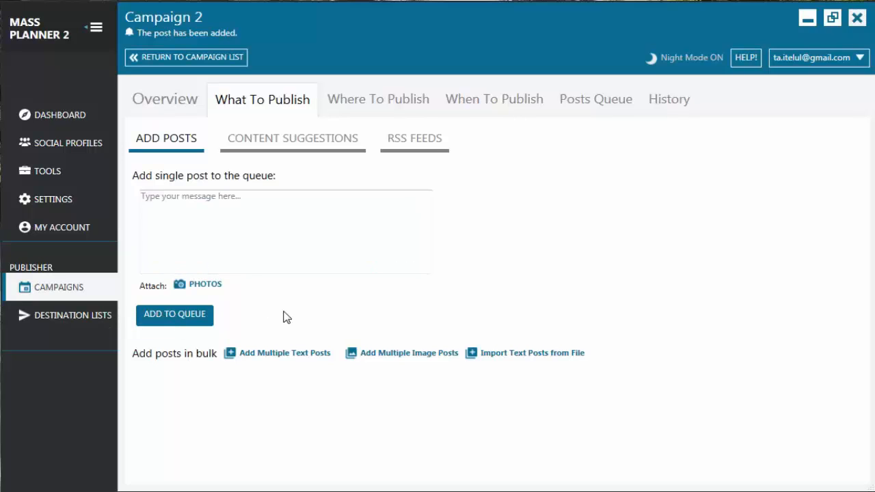
- Look over the content suggestion and RSS feed options for the campaign, and return to the single post form
click(335, 156)
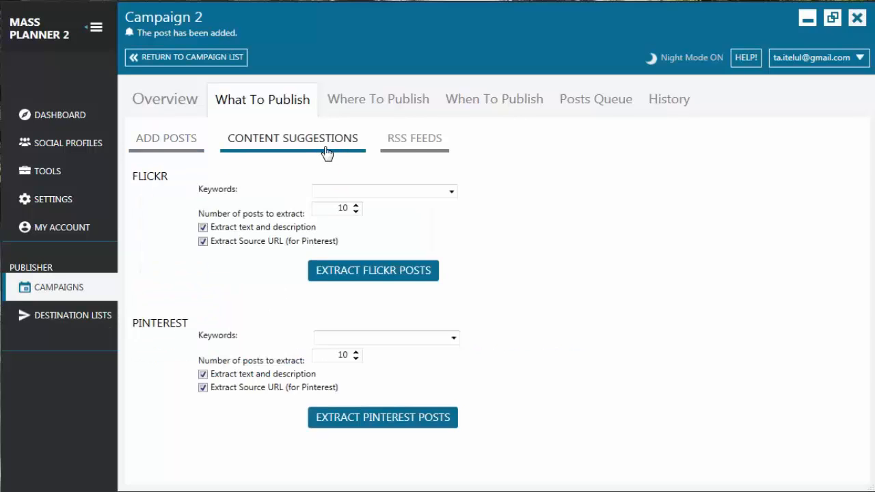
click(418, 145)
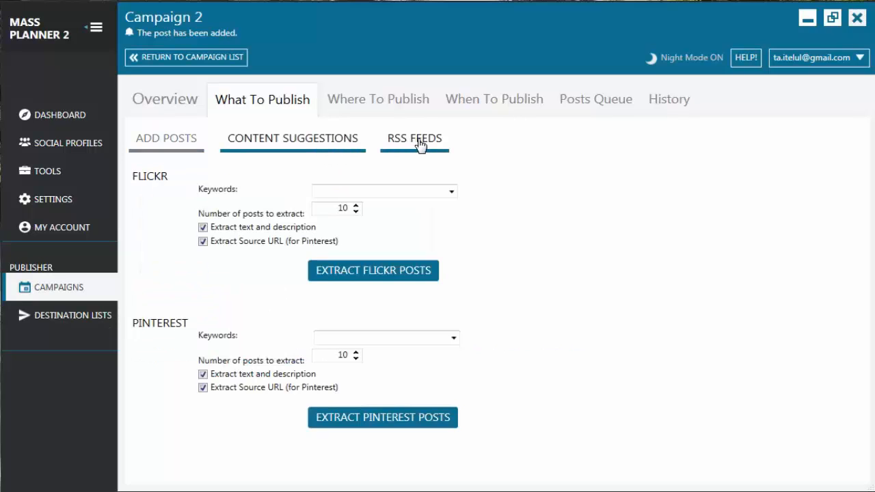
click(178, 146)
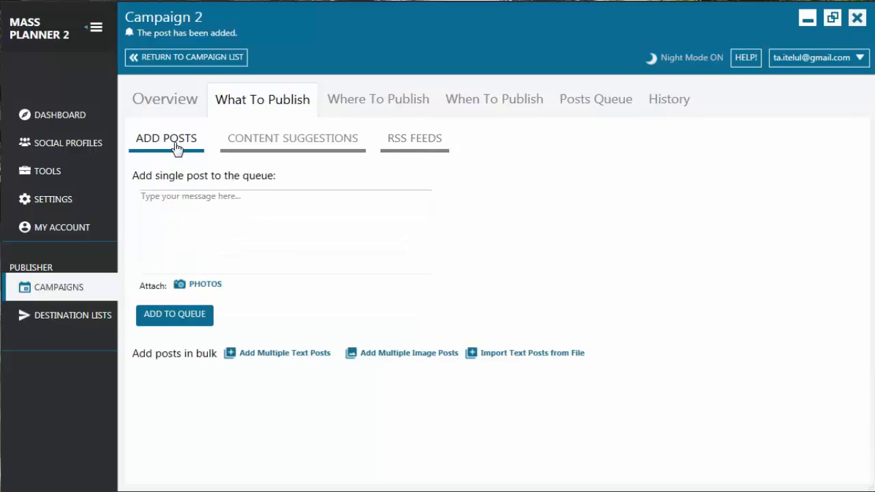
click(251, 227)
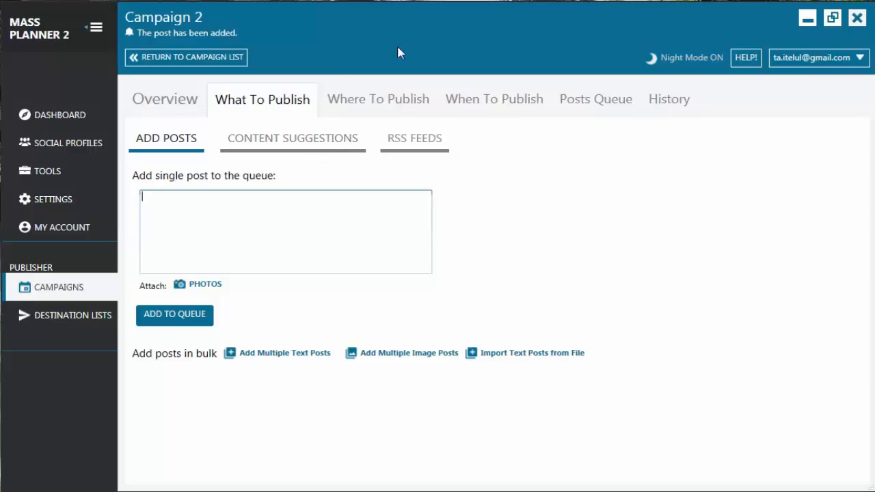
- Select "My first destination list" as the place where the campaign publishes
click(396, 108)
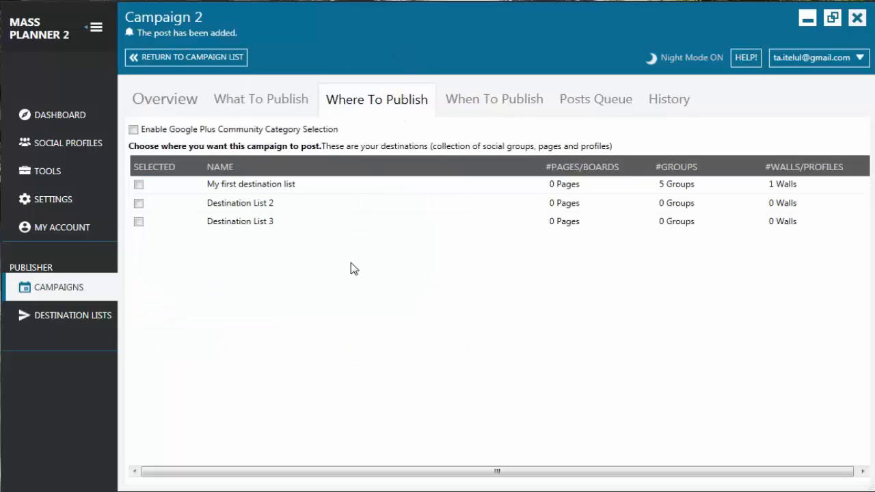
click(138, 186)
- Try Google Plus community category selection with the first-category fallback unchecked, and disable the category selection again
click(134, 130)
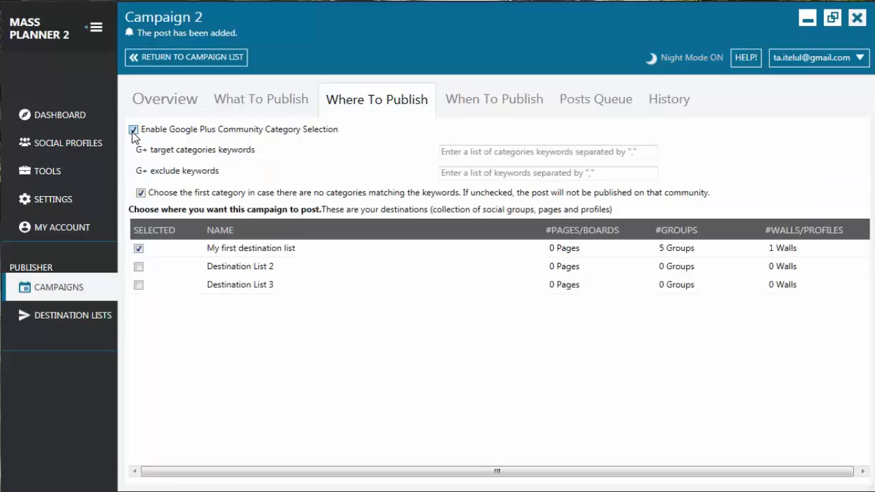
click(492, 150)
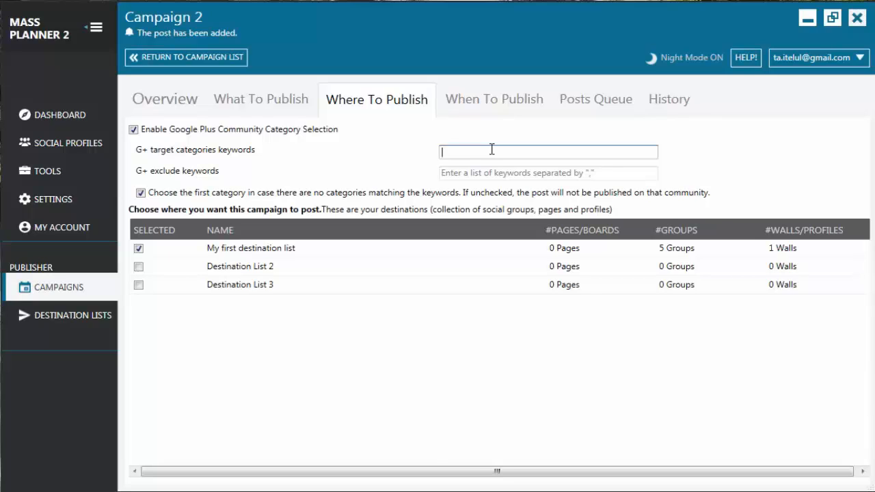
click(489, 172)
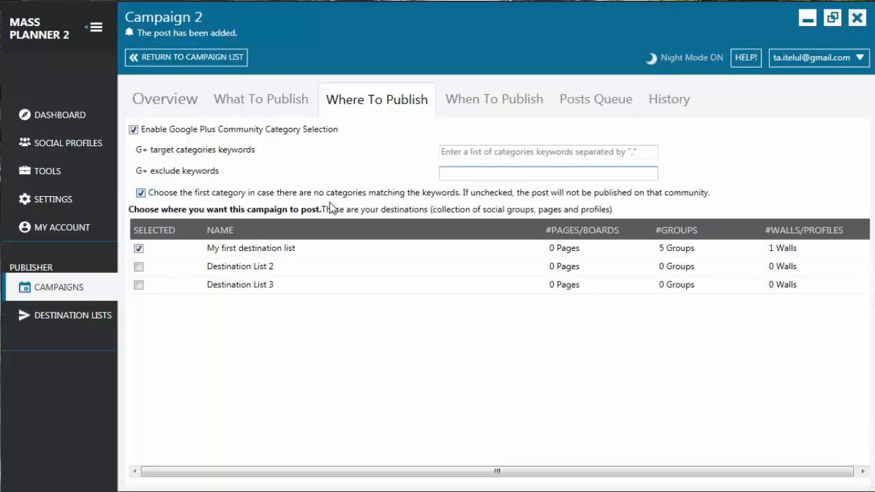
click(140, 193)
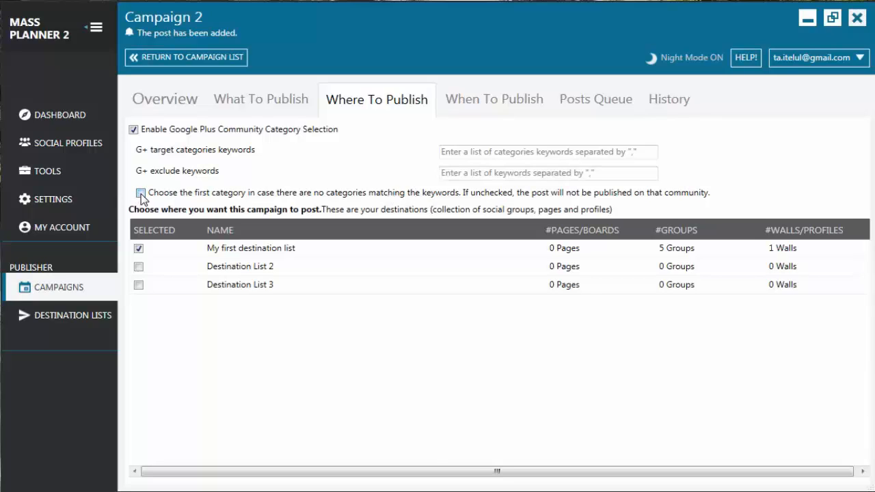
click(133, 130)
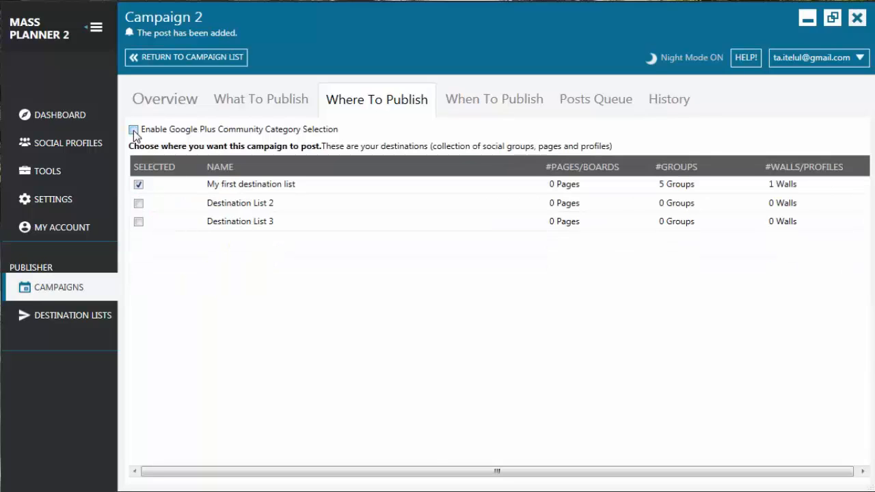
- Set the publishing schedule to 3 posts per day at 1:11 AM, 3:19 AM and 1:59 PM
click(492, 109)
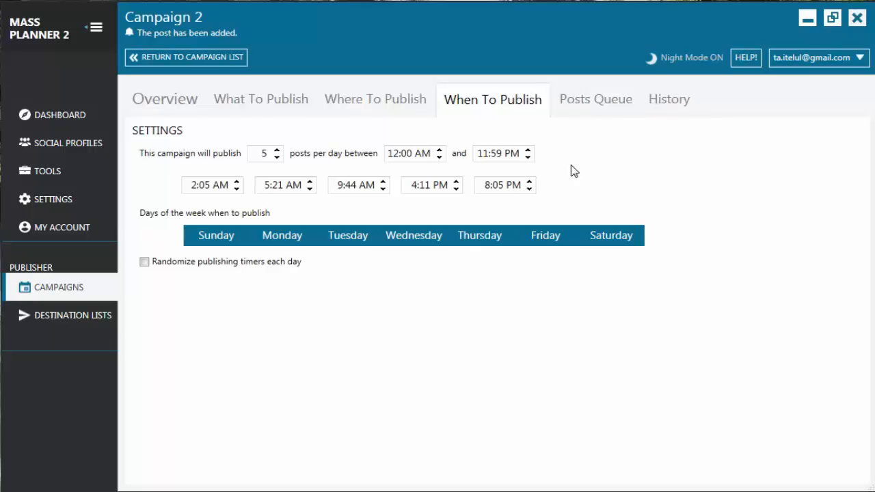
click(277, 157)
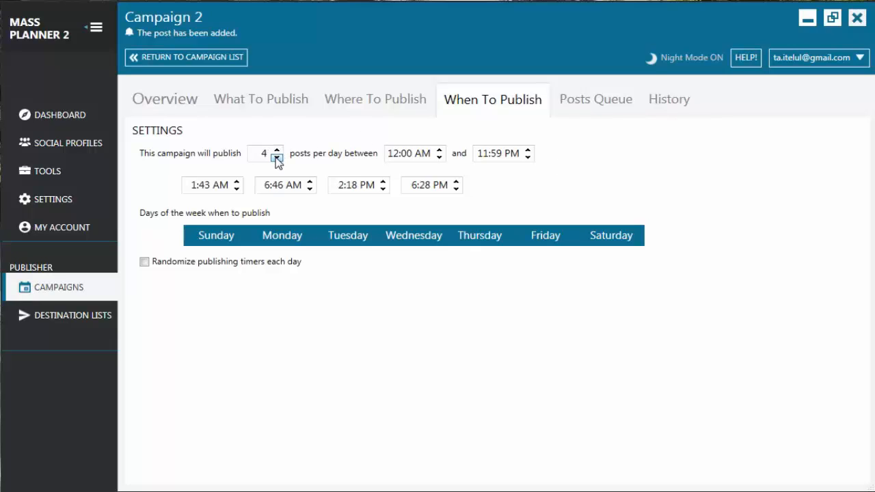
click(277, 157)
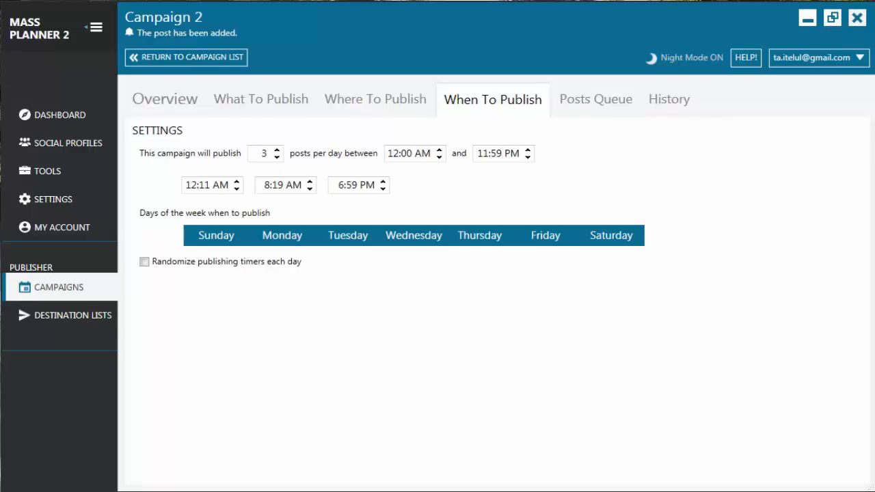
click(194, 184)
text(1)
click(271, 186)
text(3:1)
- Toggle Monday, Tuesday and Friday in the campaign's publishing days, restoring Wednesday to its original state
click(278, 240)
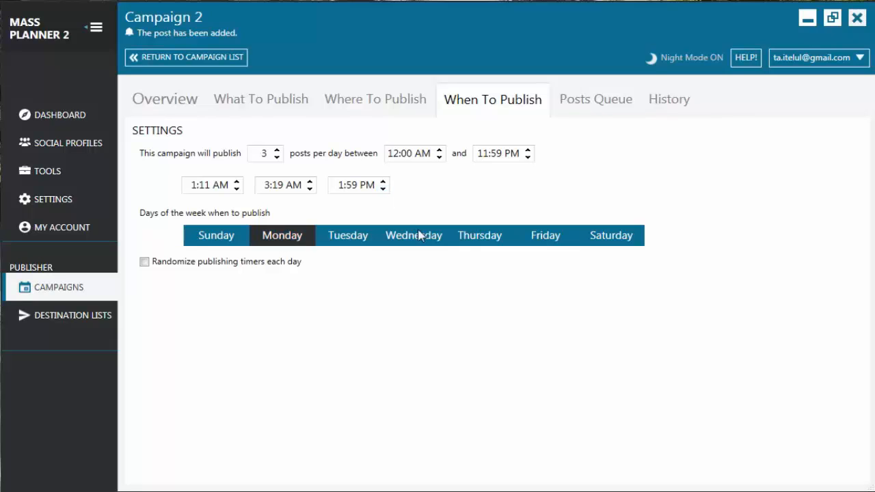
click(420, 237)
click(537, 238)
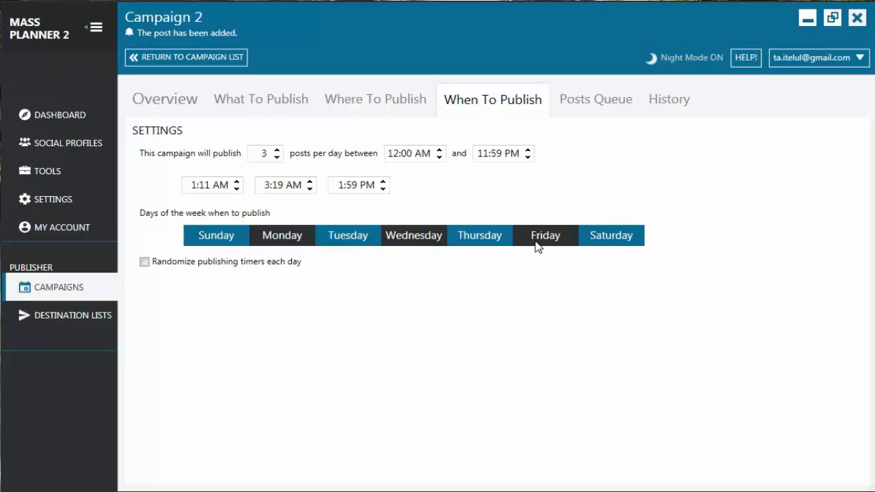
click(404, 248)
click(374, 242)
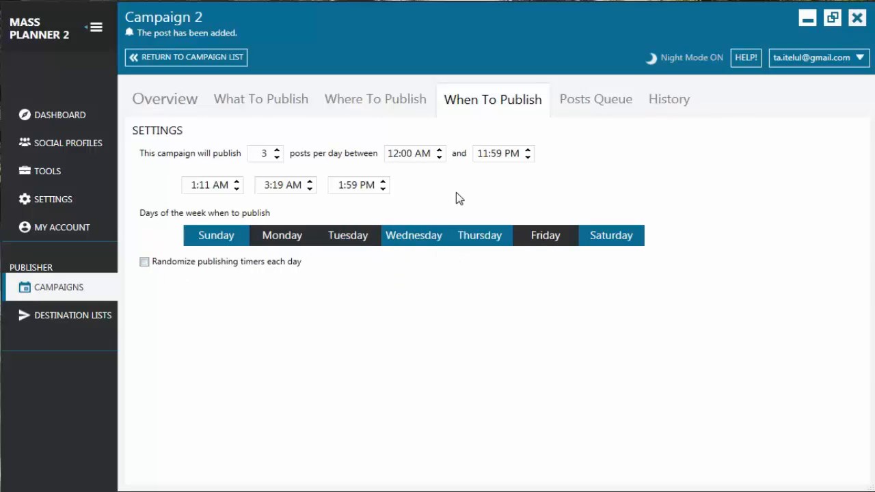
- Set the campaign to 4 posts per day and enable randomized publishing timers each day
click(277, 150)
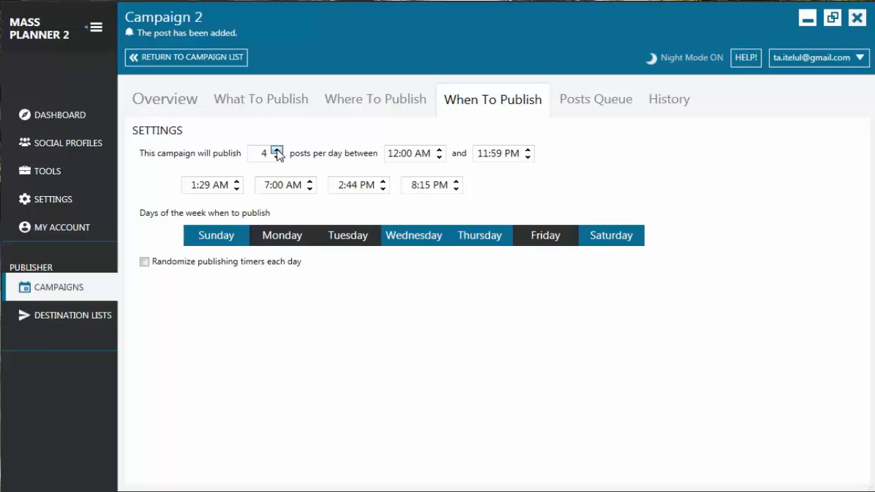
click(144, 262)
- Review the campaign's posts queue and open the first queued post for editing, closing it without changes
click(595, 111)
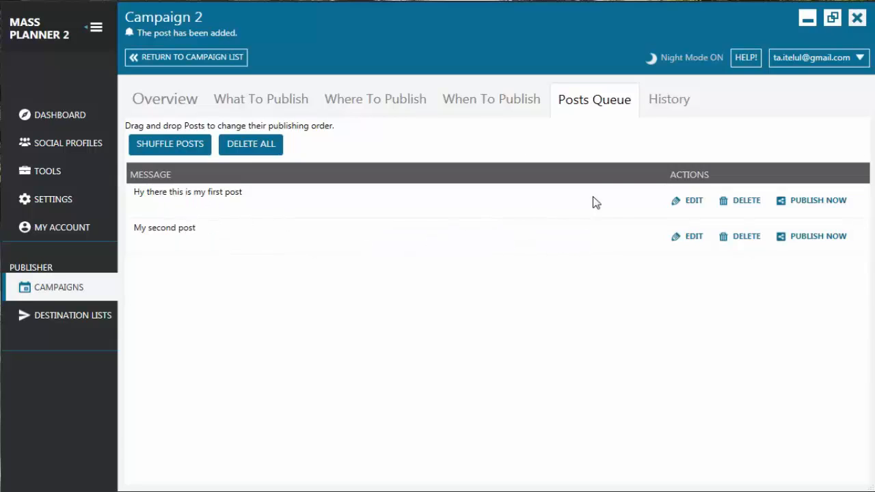
click(686, 202)
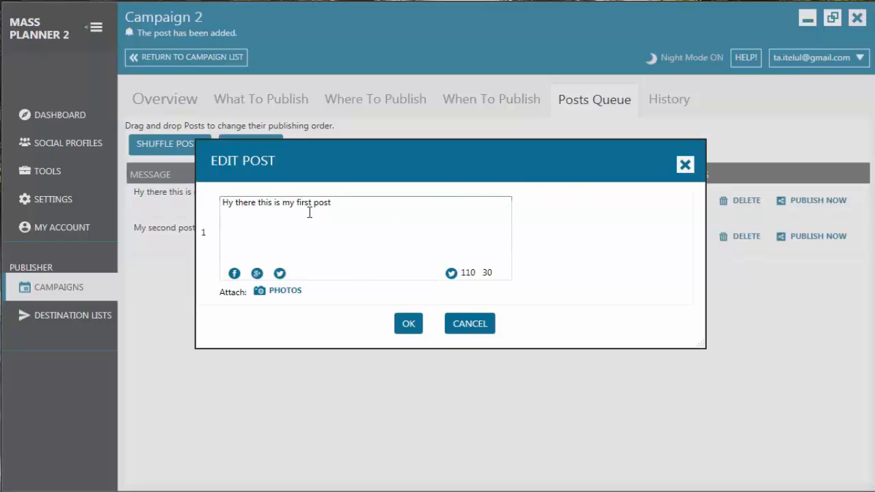
click(475, 327)
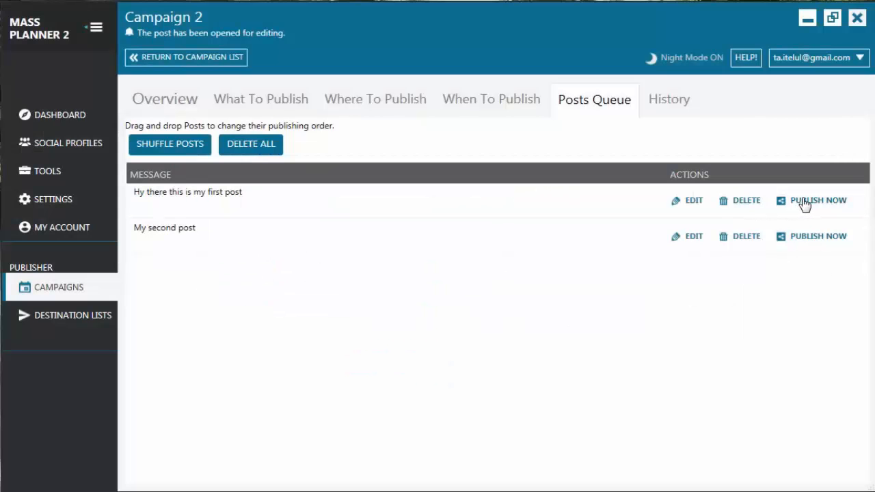
- Check the campaign's history, overview, post content, destination and schedule settings, and return to the overview
click(669, 107)
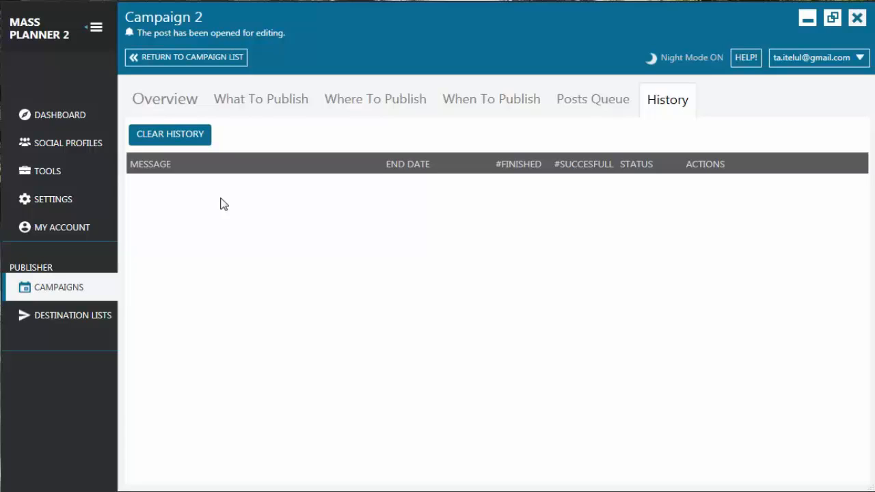
click(168, 100)
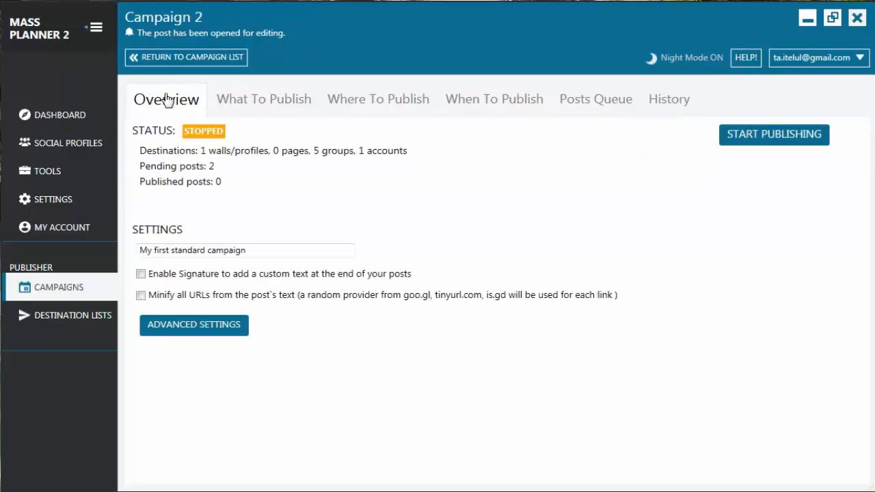
click(270, 112)
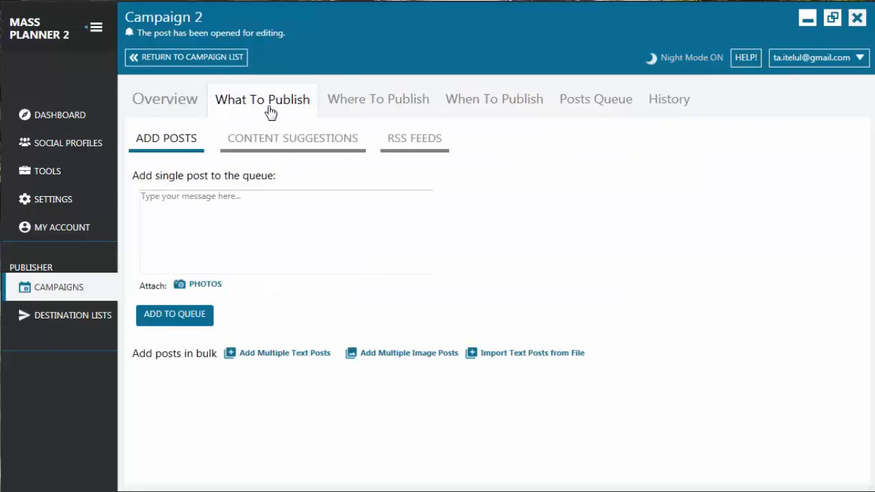
click(362, 106)
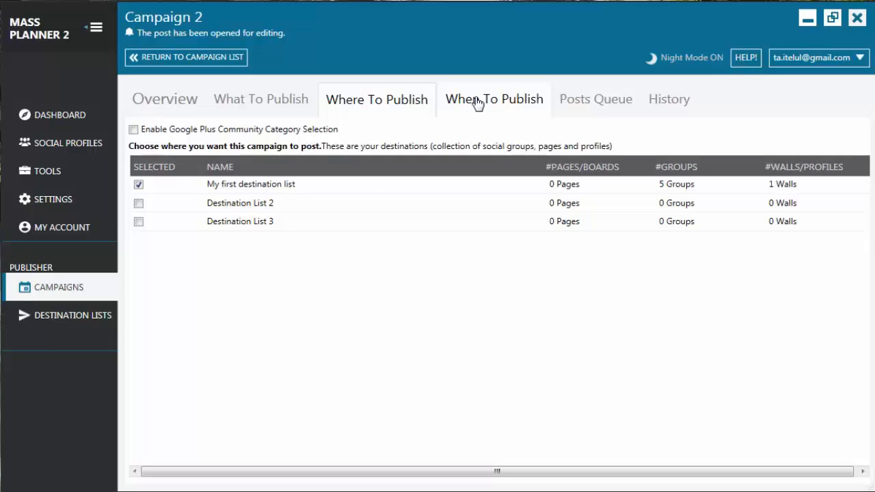
click(475, 102)
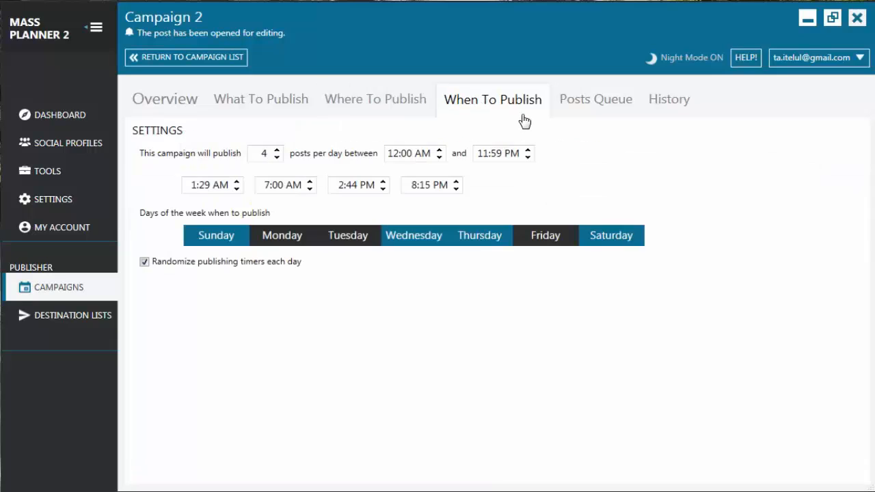
click(184, 109)
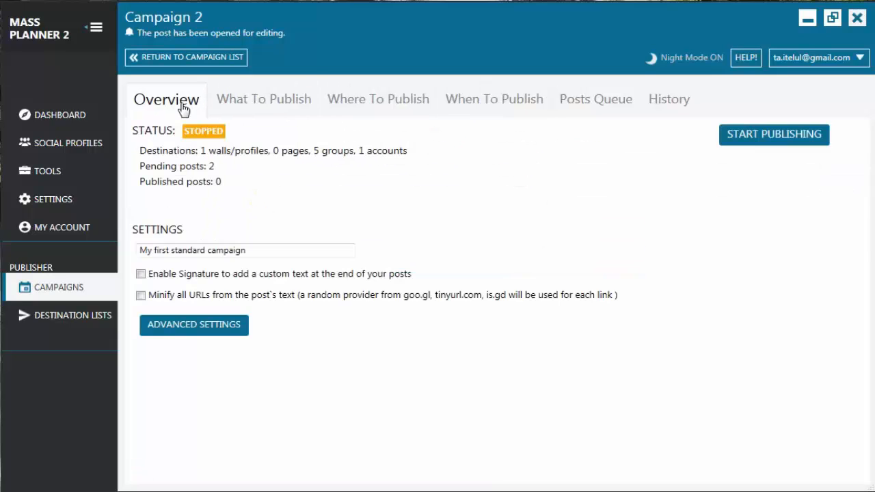